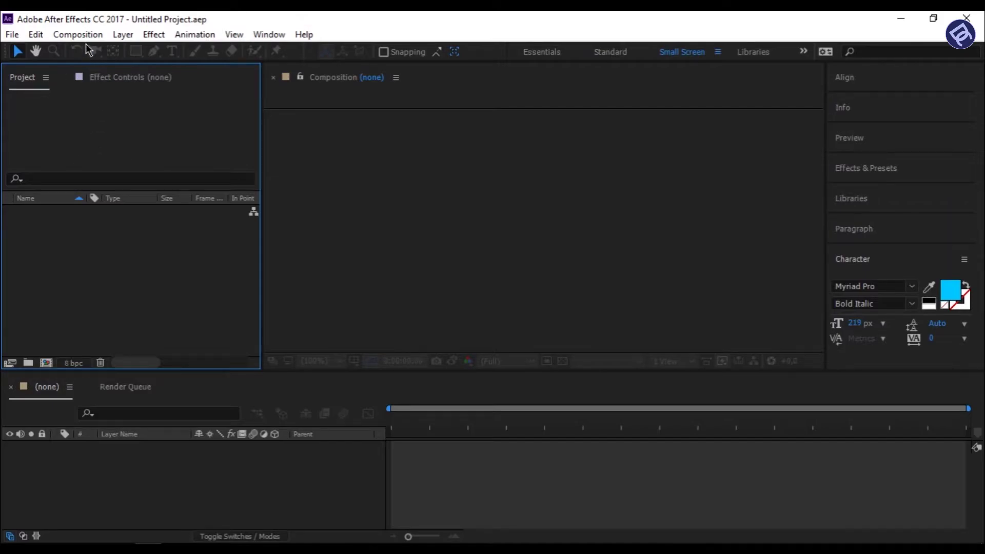
Create a composition named 'waves type' with the HDTV 1080 29.97 preset, 30 seconds long
{"action": "left_click", "coordinate": [78, 35]}
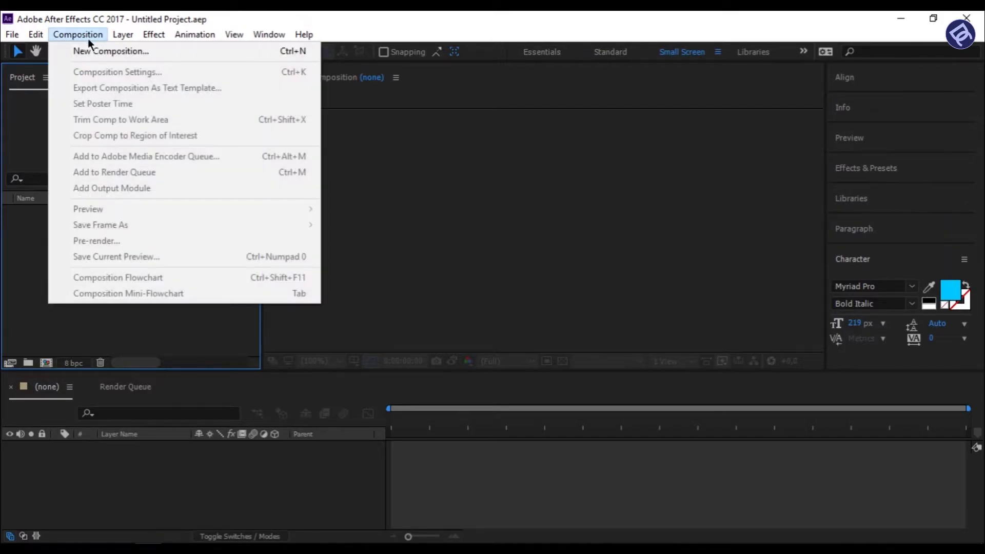
{"action": "left_click", "coordinate": [94, 54]}
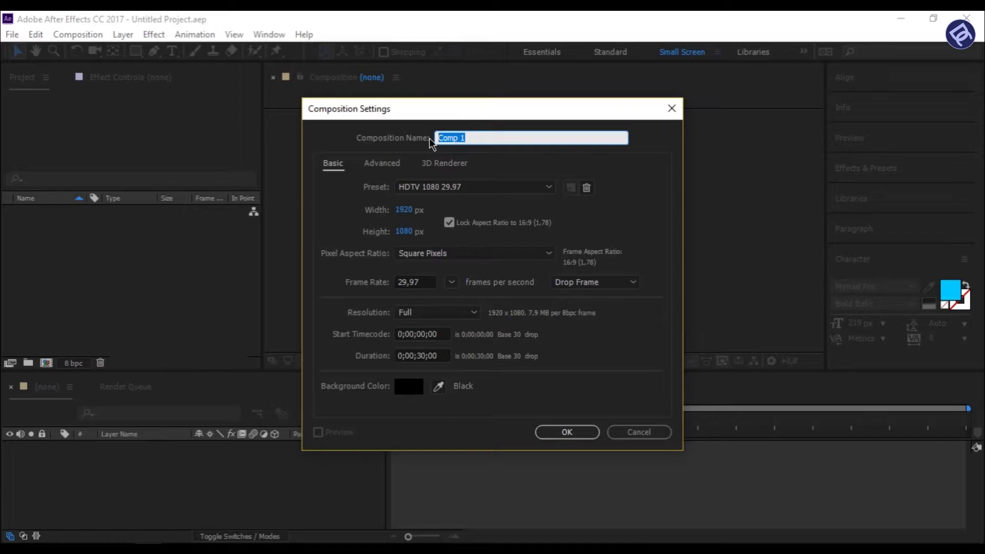
{"action": "type", "text": "waves type"}
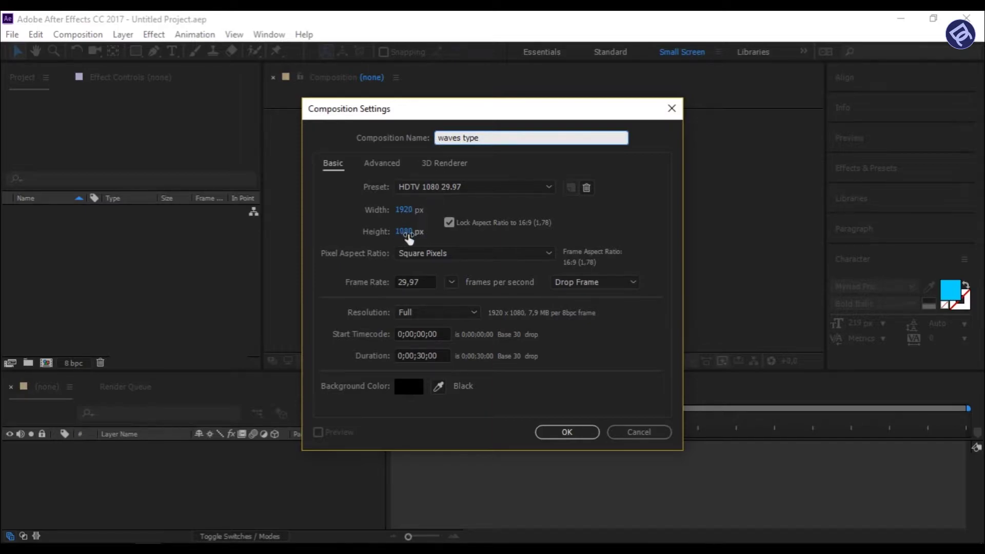
{"action": "left_click", "coordinate": [574, 437]}
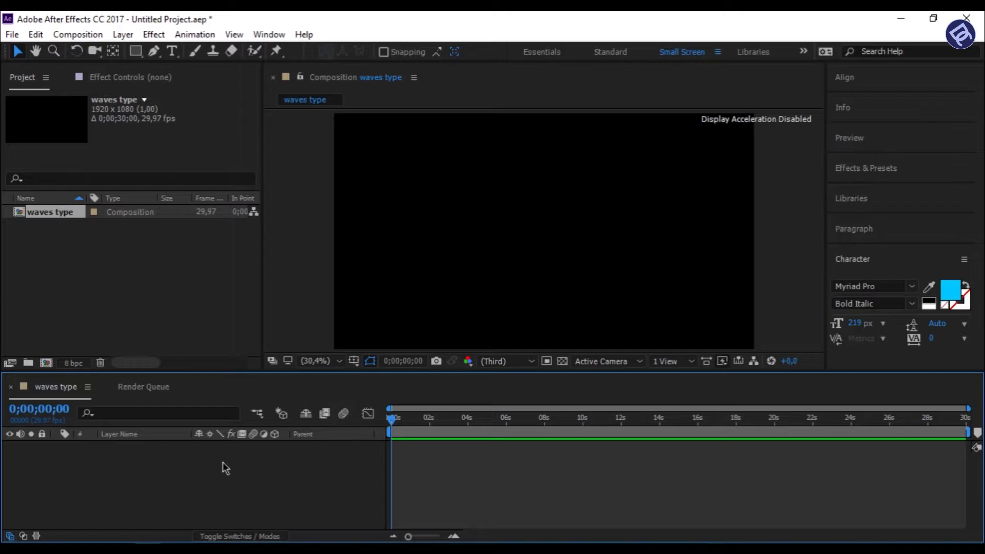
Add a new text layer in the timeline reading 'waves'
{"action": "right_click", "coordinate": [180, 473]}
{"action": "mouse_move", "coordinate": [246, 339]}
{"action": "left_click", "coordinate": [380, 351]}
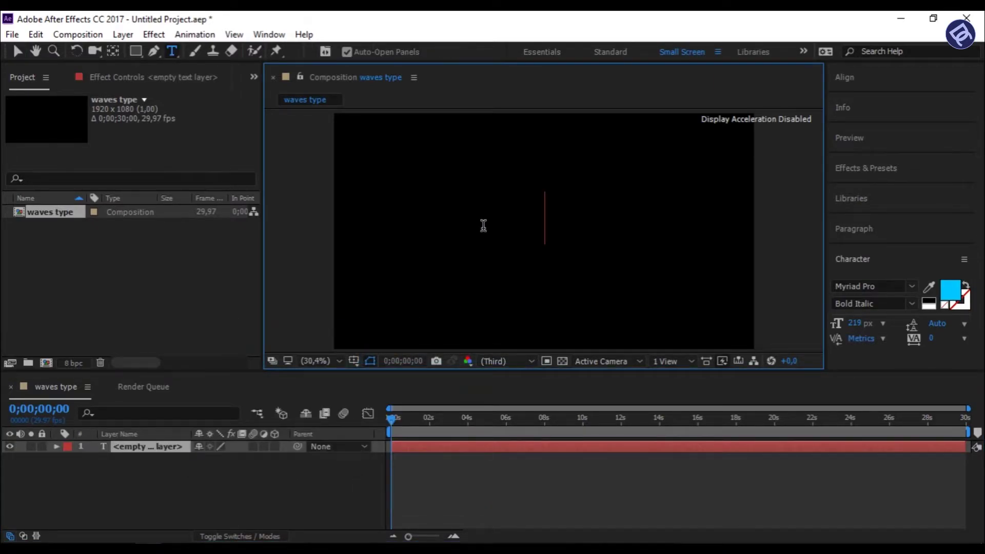
{"action": "type", "text": "wave"}
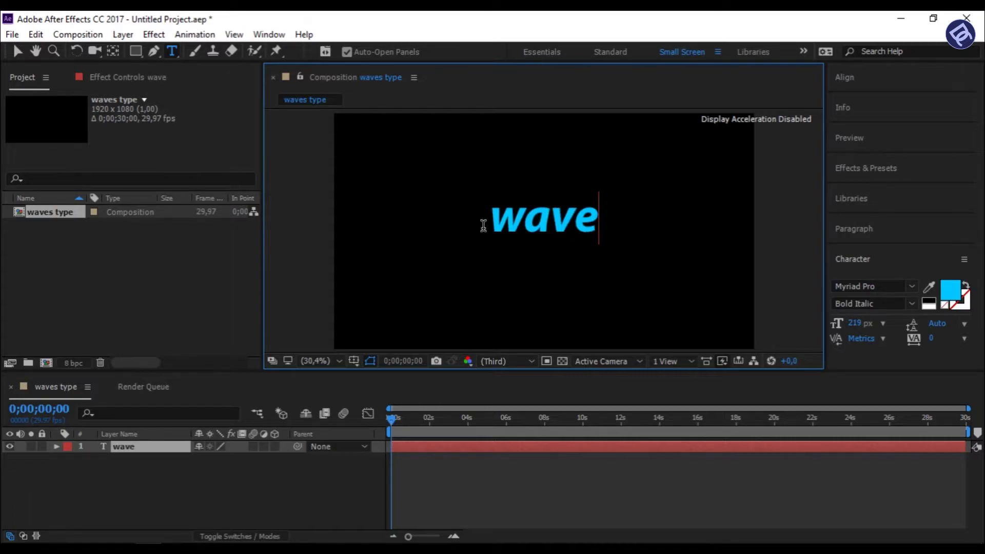
{"action": "type", "text": "s"}
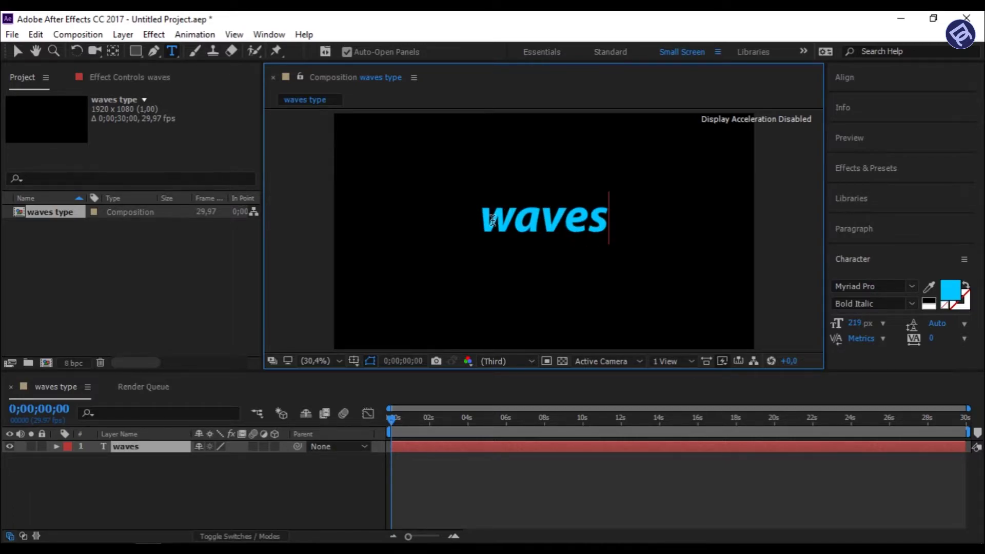
{"action": "left_click_drag", "start_coordinate": [510, 219], "coordinate": [612, 222]}
{"action": "type", "text": "W"}
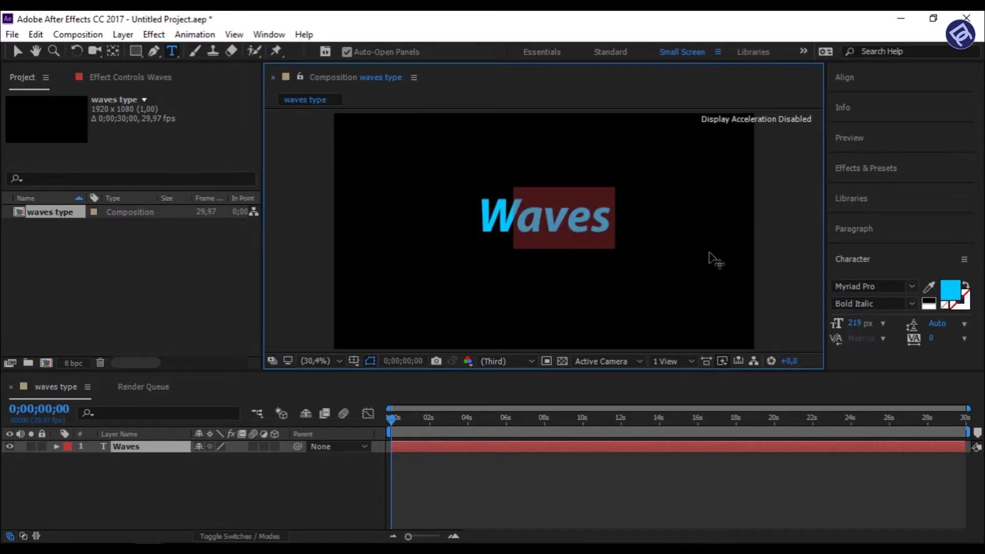
Enlarge the text to 297 px and nudge it slightly lower in the frame
{"action": "left_click_drag", "start_coordinate": [853, 323], "coordinate": [907, 323]}
{"action": "left_click", "coordinate": [529, 221]}
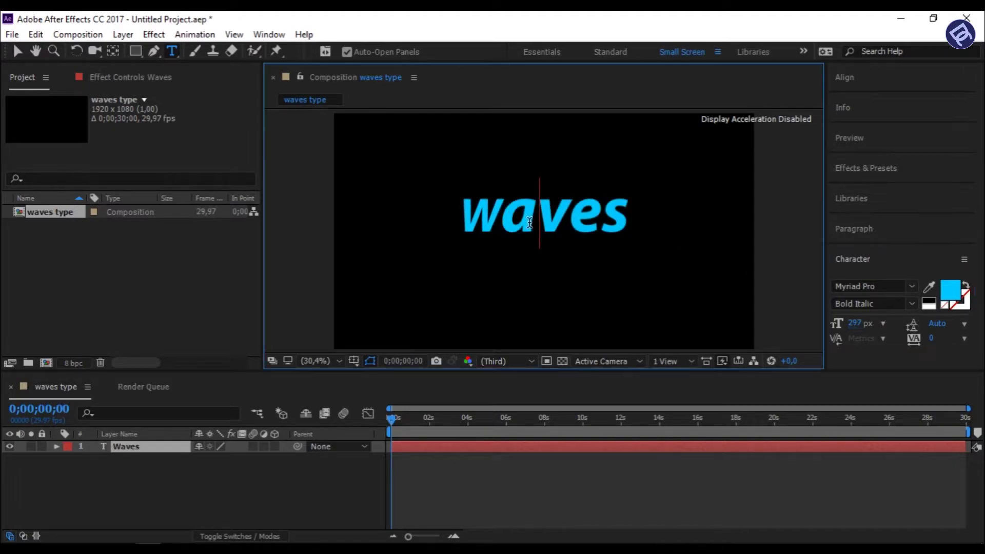
{"action": "left_click", "coordinate": [20, 53]}
{"action": "left_click_drag", "start_coordinate": [543, 221], "coordinate": [541, 232]}
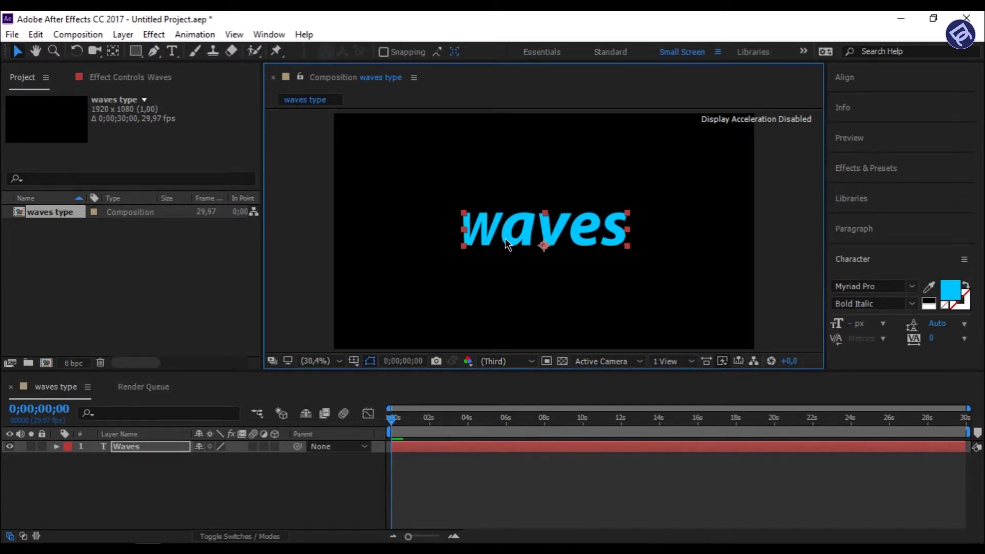
{"action": "left_click", "coordinate": [560, 244]}
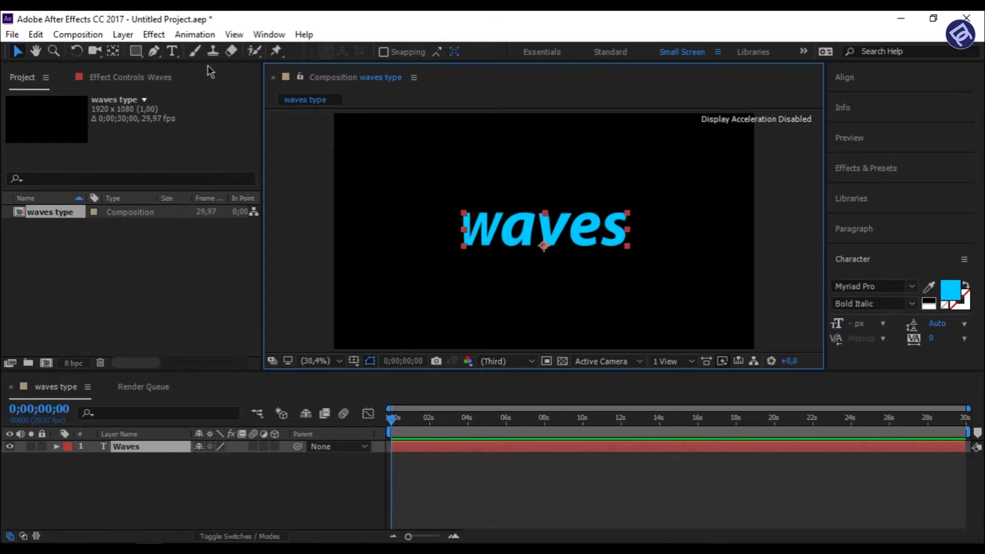
With the Pen tool, draw a closed wavy mask path around the 'waves' lettering
{"action": "left_click", "coordinate": [155, 51]}
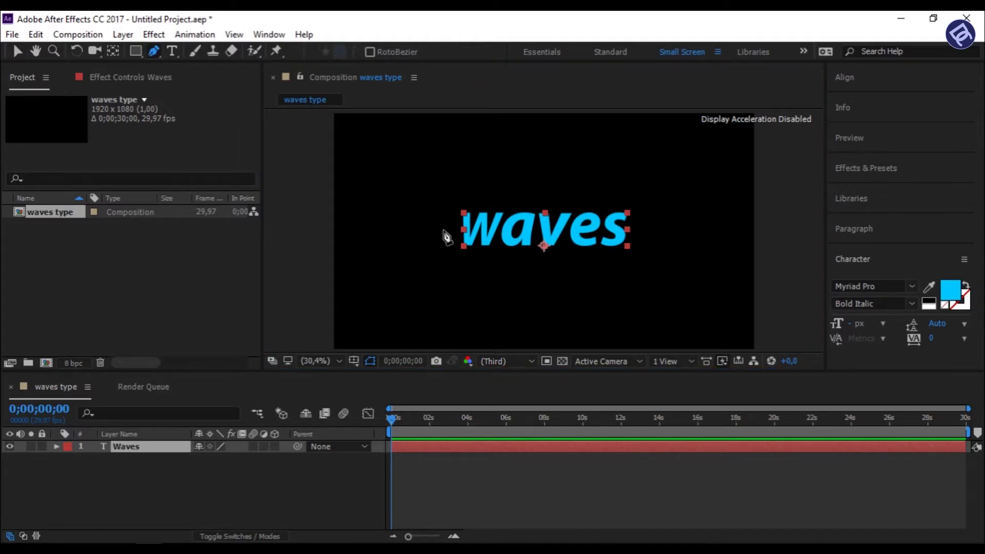
{"action": "left_click", "coordinate": [420, 195]}
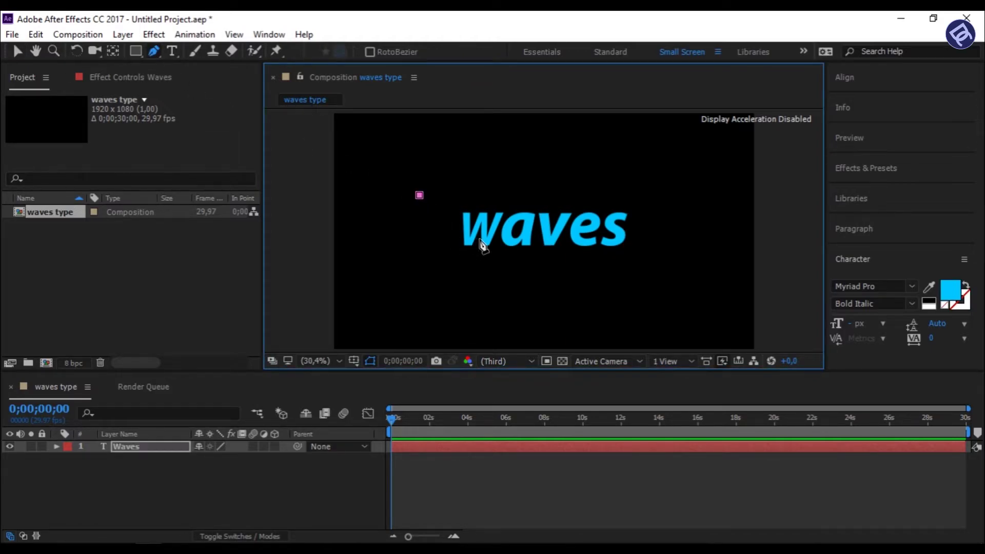
{"action": "left_click_drag", "start_coordinate": [487, 236], "coordinate": [517, 185]}
{"action": "left_click_drag", "start_coordinate": [572, 211], "coordinate": [578, 288]}
{"action": "key", "text": "ctrl+z"}
{"action": "left_click_drag", "start_coordinate": [537, 173], "coordinate": [562, 180]}
{"action": "left_click_drag", "start_coordinate": [593, 238], "coordinate": [591, 268]}
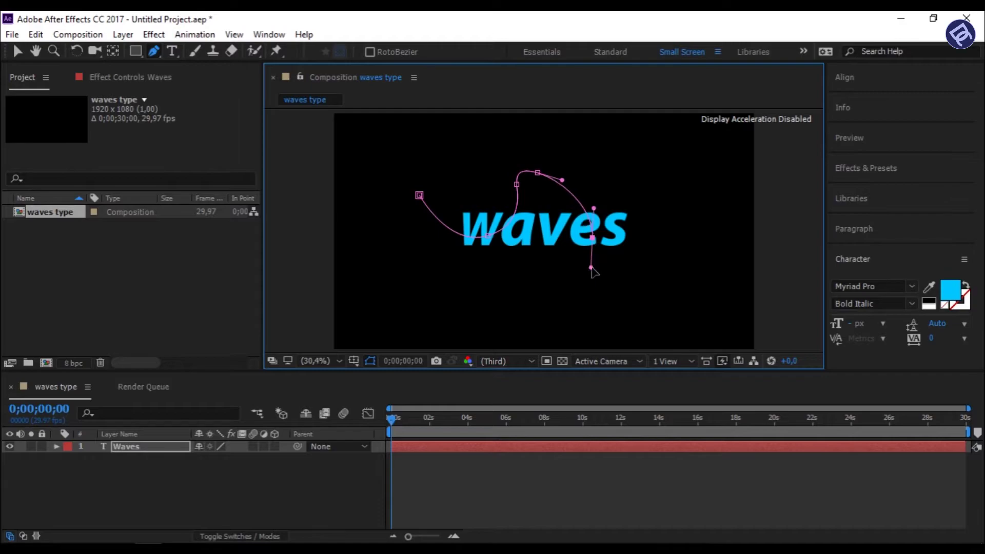
{"action": "left_click_drag", "start_coordinate": [653, 250], "coordinate": [659, 235]}
{"action": "left_click", "coordinate": [619, 168]}
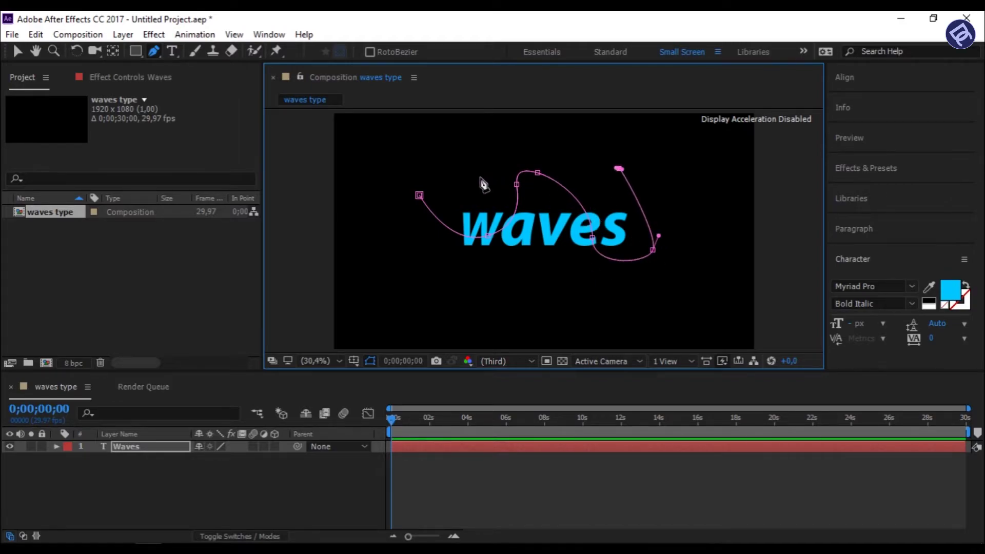
{"action": "left_click", "coordinate": [457, 134]}
{"action": "left_click", "coordinate": [419, 195]}
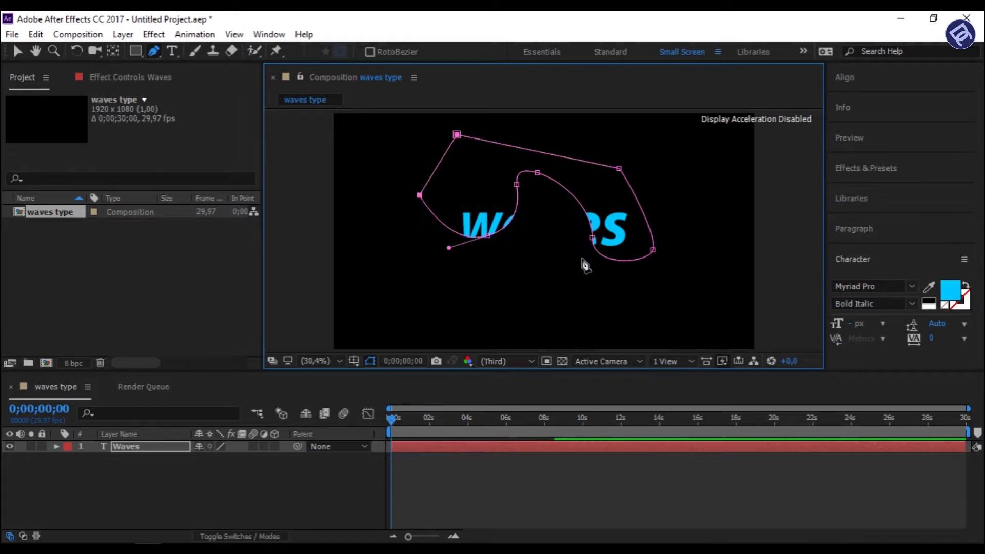
Drag the mask's lower vertices and handles into a smooth wave dipping through the letters
{"action": "left_click_drag", "start_coordinate": [489, 241], "coordinate": [522, 230]}
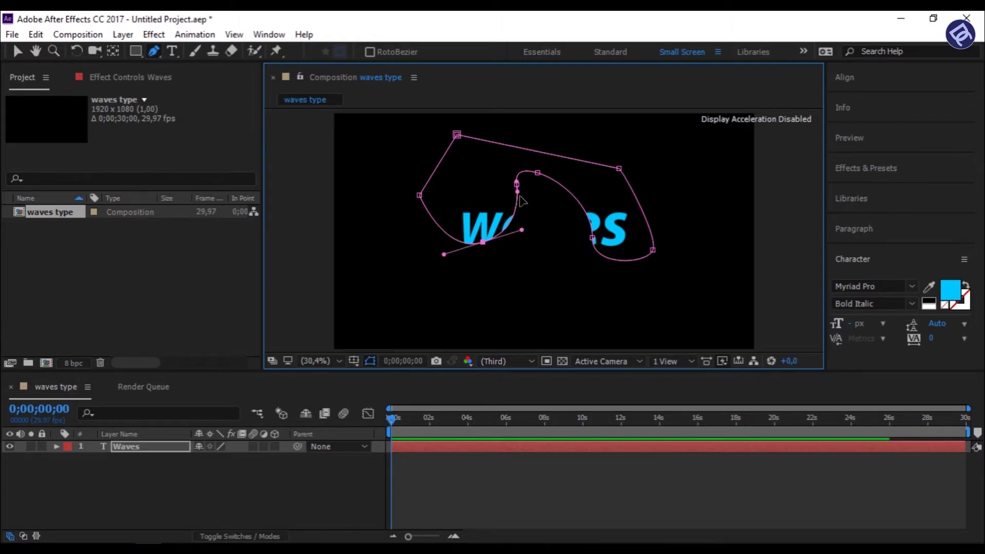
{"action": "left_click_drag", "start_coordinate": [517, 186], "coordinate": [556, 247]}
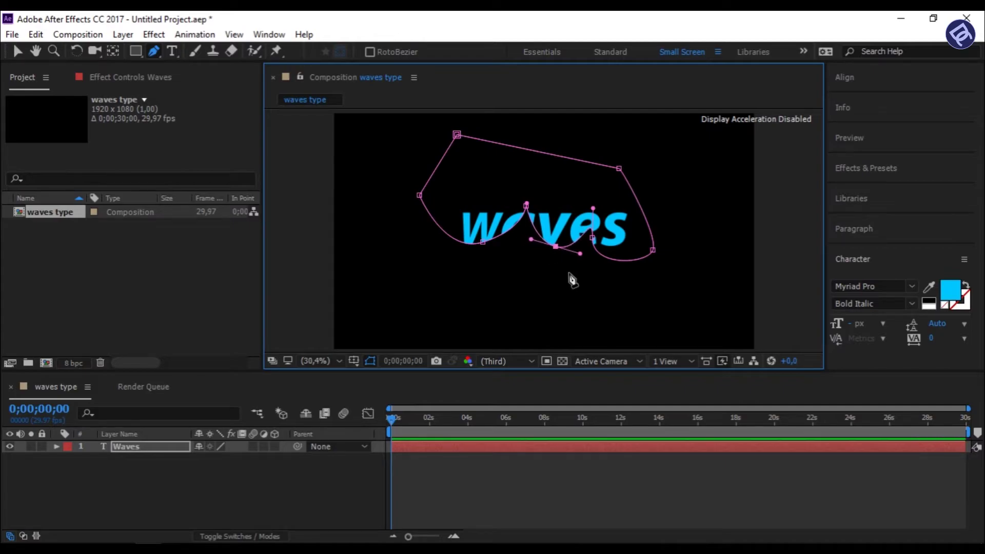
{"action": "left_click_drag", "start_coordinate": [594, 239], "coordinate": [647, 264]}
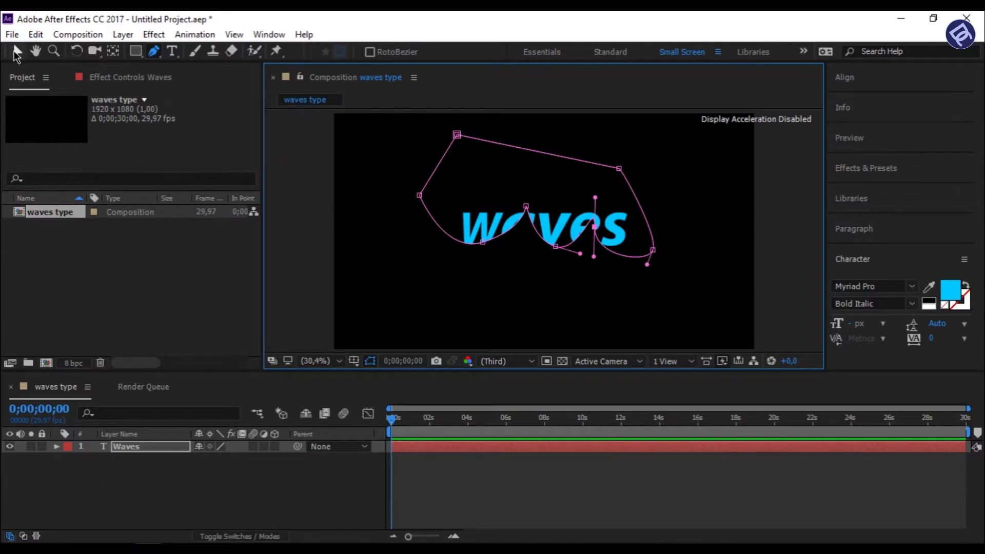
{"action": "left_click", "coordinate": [16, 51]}
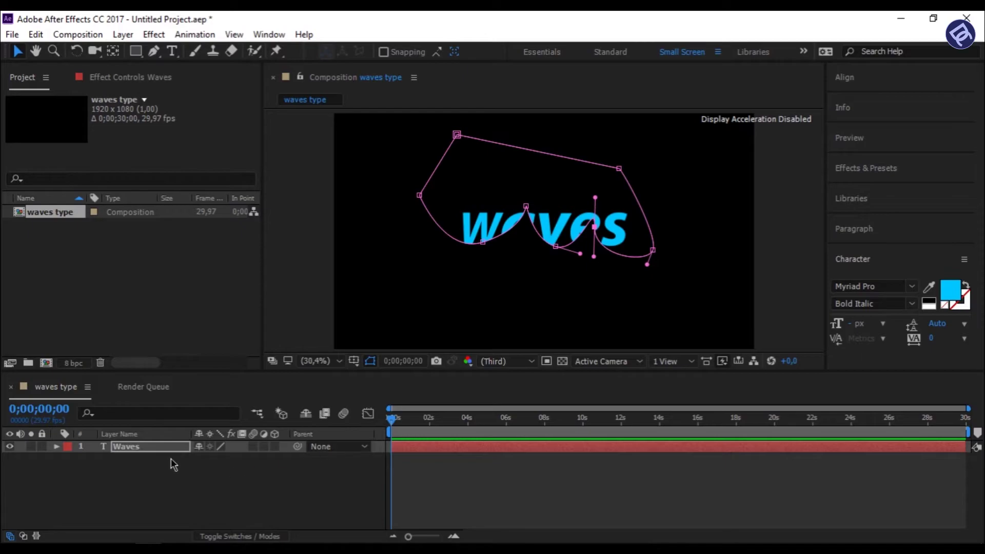
Set Mask 1's Mask Expansion to -186 px with a keyframe at 0 s
{"action": "left_click", "coordinate": [57, 446]}
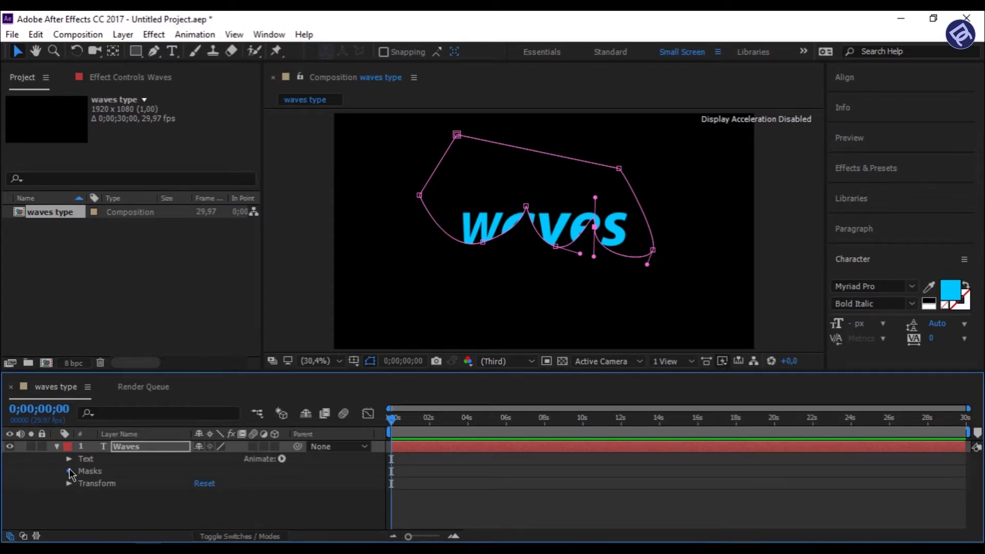
{"action": "left_click", "coordinate": [70, 470]}
{"action": "left_click", "coordinate": [82, 484]}
{"action": "scroll", "coordinate": [110, 491], "scroll_direction": "down", "scroll_amount": 1}
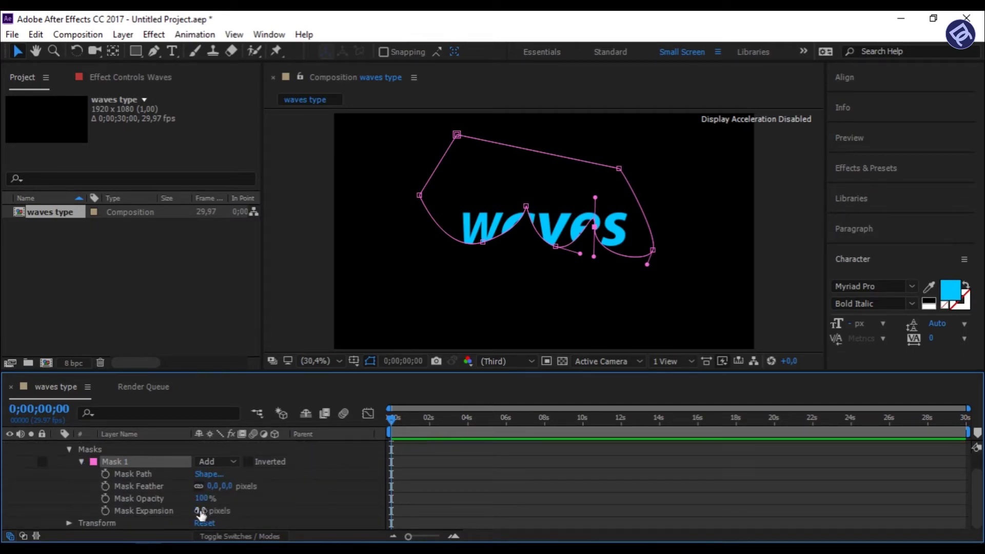
{"action": "left_click_drag", "start_coordinate": [199, 511], "coordinate": [75, 517]}
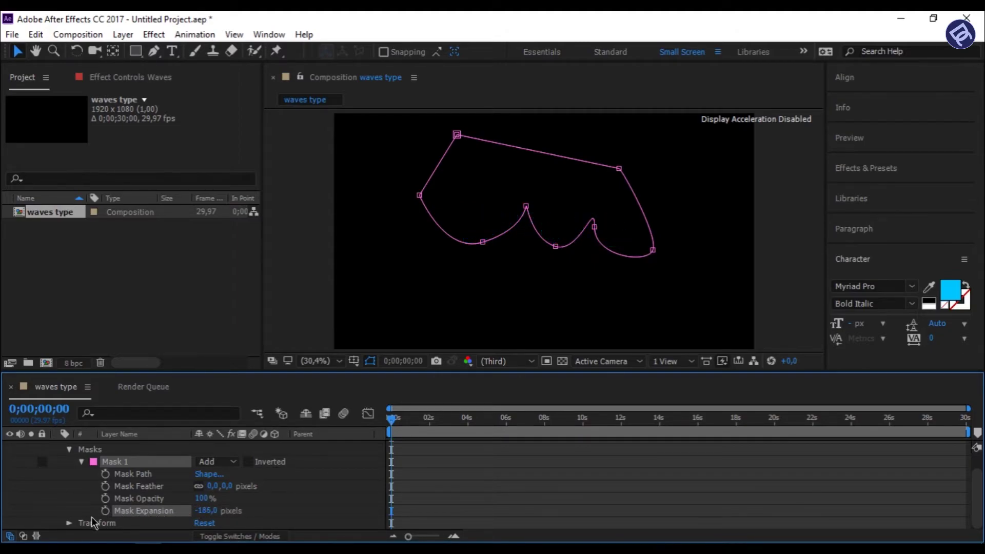
{"action": "left_click", "coordinate": [105, 510]}
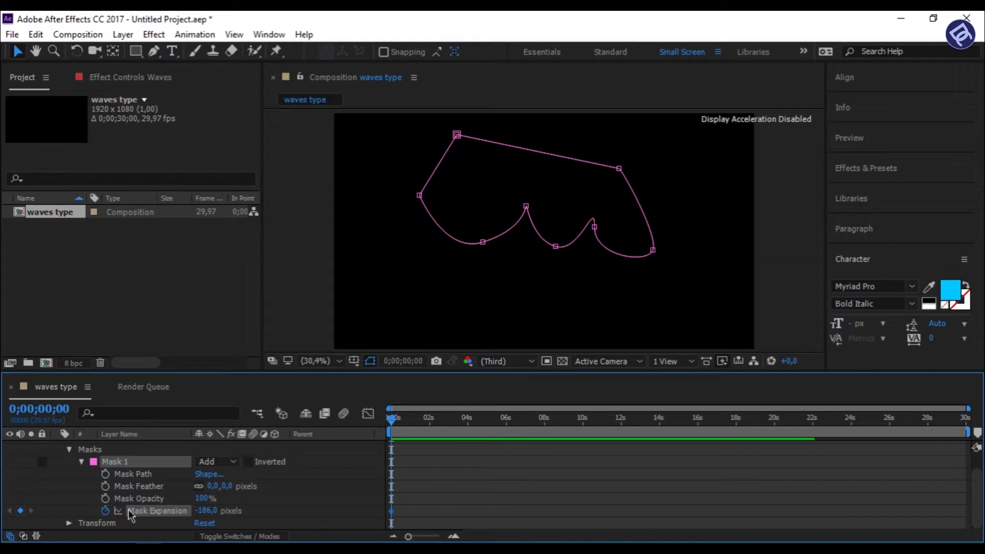
At about 2 s, raise Mask Expansion to 130 px and preview the reveal
{"action": "left_click", "coordinate": [429, 421]}
{"action": "left_click_drag", "start_coordinate": [206, 513], "coordinate": [426, 498]}
{"action": "left_click", "coordinate": [396, 423]}
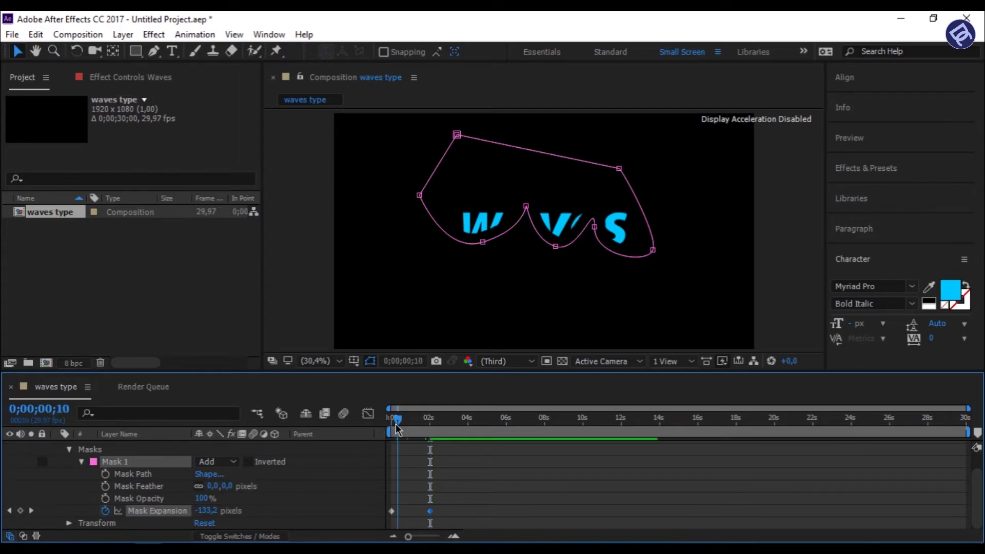
{"action": "left_click", "coordinate": [395, 423]}
{"action": "left_click", "coordinate": [294, 304]}
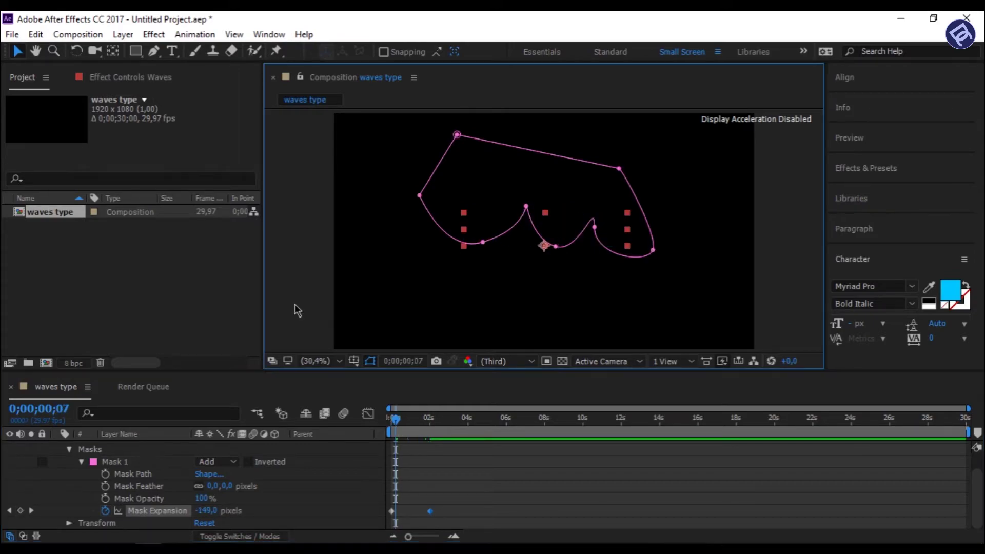
{"action": "key", "text": "space"}
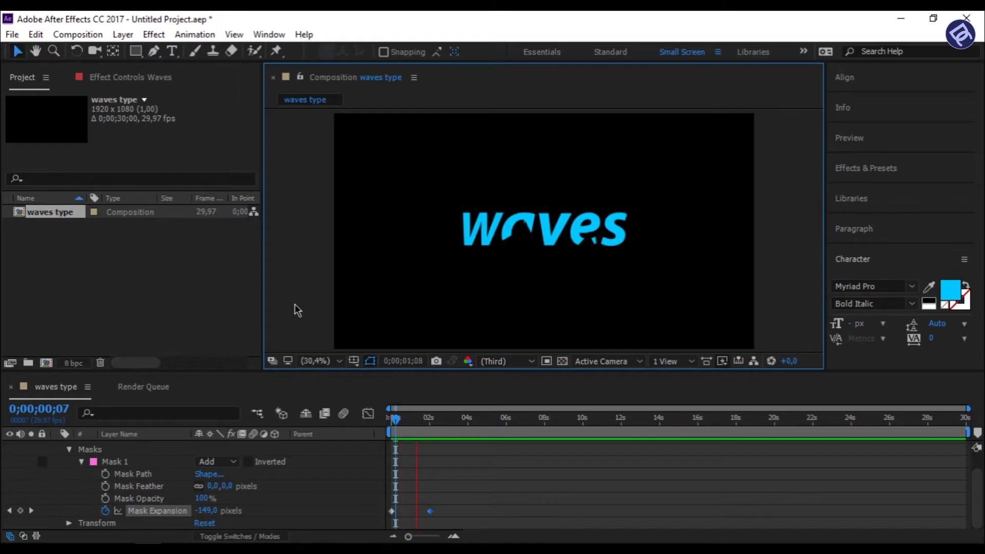
{"action": "key", "text": "space"}
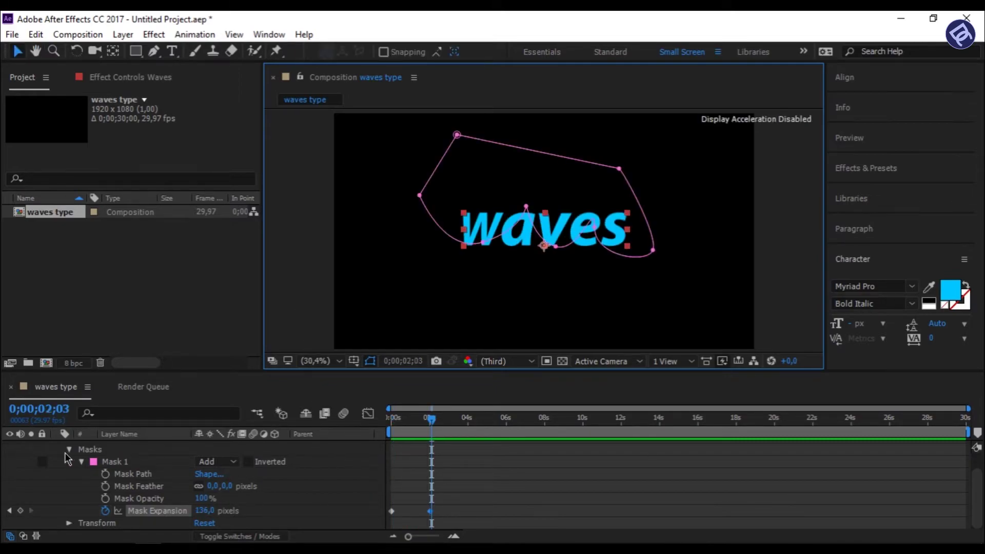
{"action": "scroll", "coordinate": [65, 452], "scroll_direction": "up", "scroll_amount": 2}
Duplicate the Waves layer into Waves 2–4 and stagger their start times by a few frames
{"action": "left_click", "coordinate": [57, 447]}
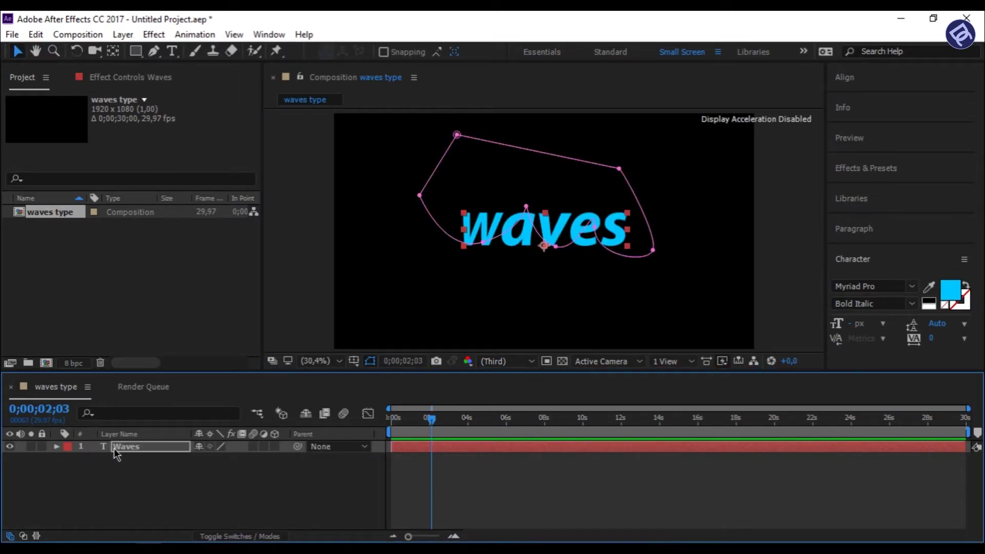
{"action": "left_click", "coordinate": [114, 448]}
{"action": "key", "text": "ctrl+d"}
{"action": "key", "text": "ctrl+d"}
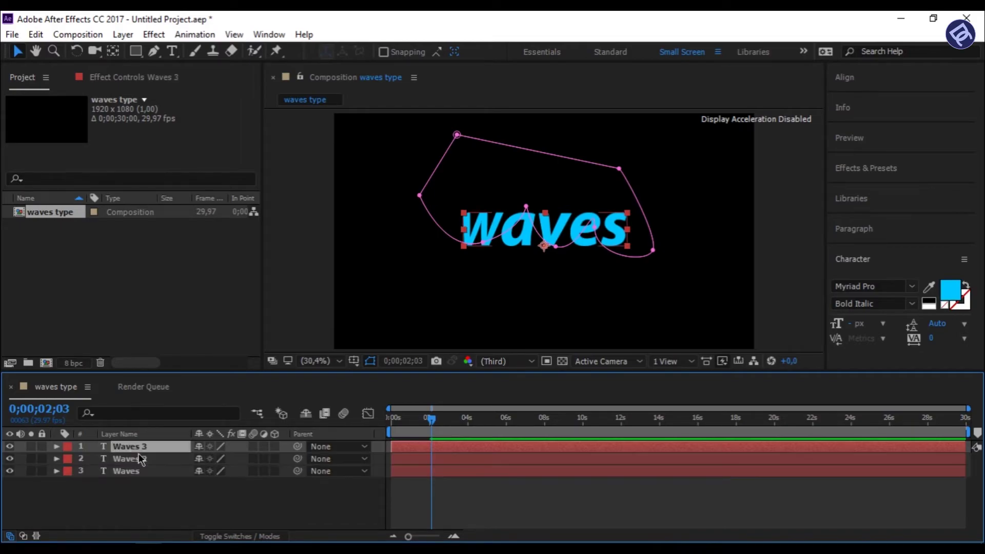
{"action": "key", "text": "ctrl+d"}
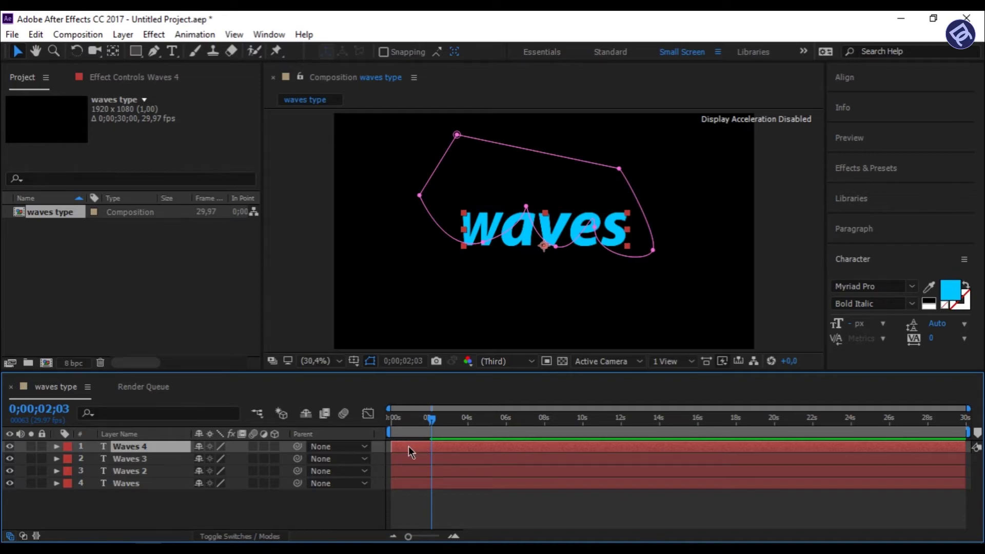
{"action": "left_click_drag", "start_coordinate": [404, 470], "coordinate": [408, 425]}
Set the Waves 2 text fill colour to white (FFFFFF)
{"action": "left_click", "coordinate": [414, 479]}
{"action": "left_click", "coordinate": [414, 472]}
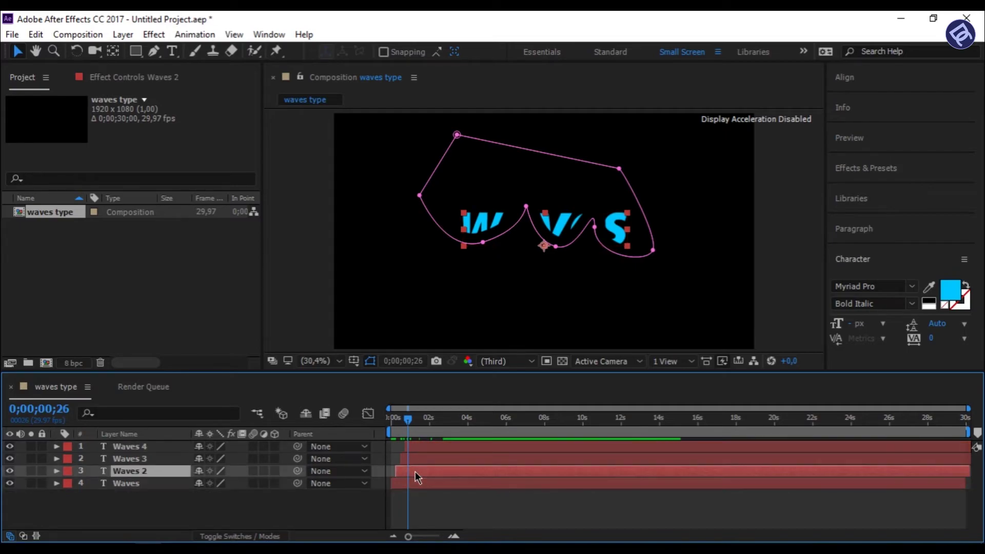
{"action": "left_click", "coordinate": [947, 291]}
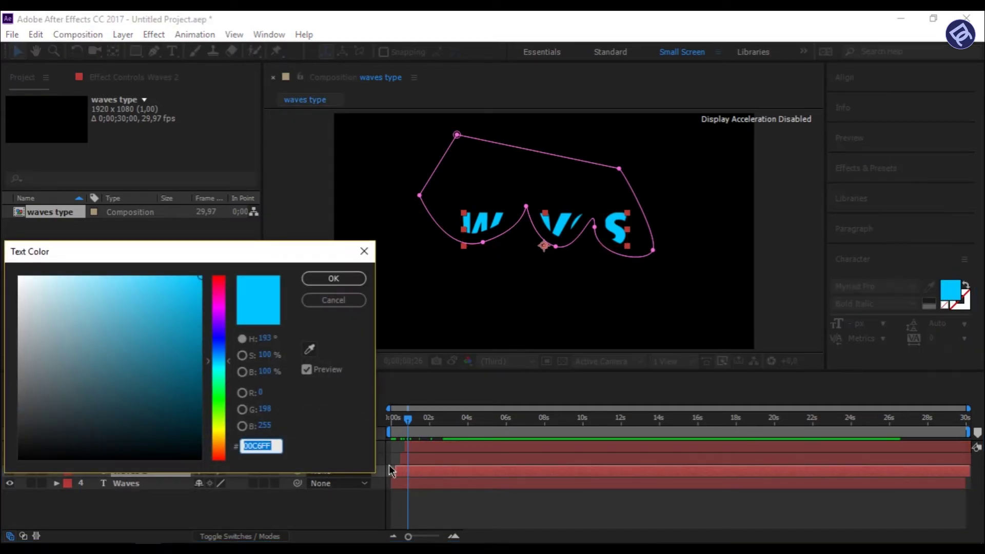
{"action": "mouse_move", "coordinate": [218, 308]}
{"action": "left_mouse_down"}
{"action": "mouse_move", "coordinate": [215, 279]}
{"action": "mouse_move", "coordinate": [162, 292]}
{"action": "mouse_move", "coordinate": [171, 294]}
{"action": "left_mouse_up"}
{"action": "left_click_drag", "start_coordinate": [218, 318], "coordinate": [214, 414]}
{"action": "left_click_drag", "start_coordinate": [154, 298], "coordinate": [11, 273]}
{"action": "left_click", "coordinate": [331, 277]}
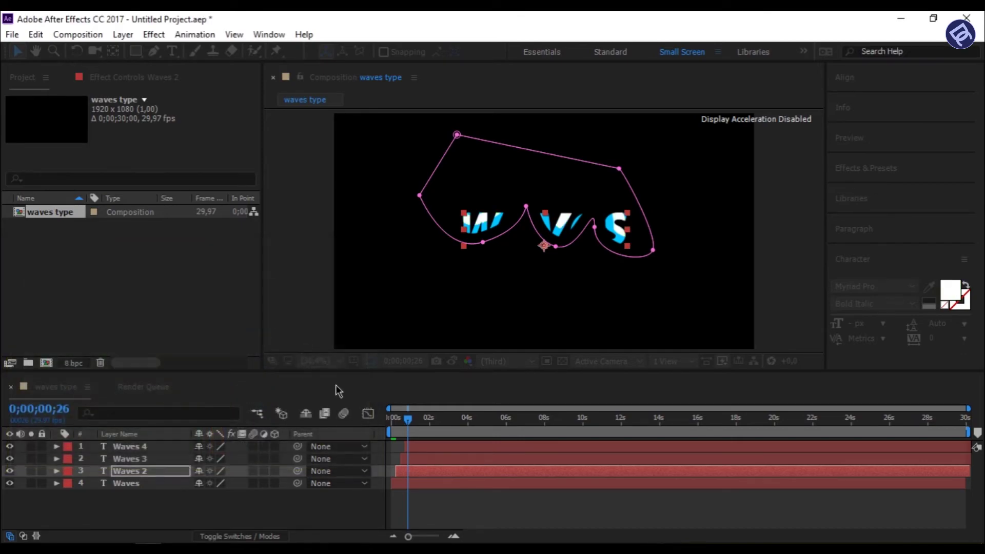
Set the Waves 3 text fill colour to yellow (FFF600)
{"action": "left_click", "coordinate": [157, 459]}
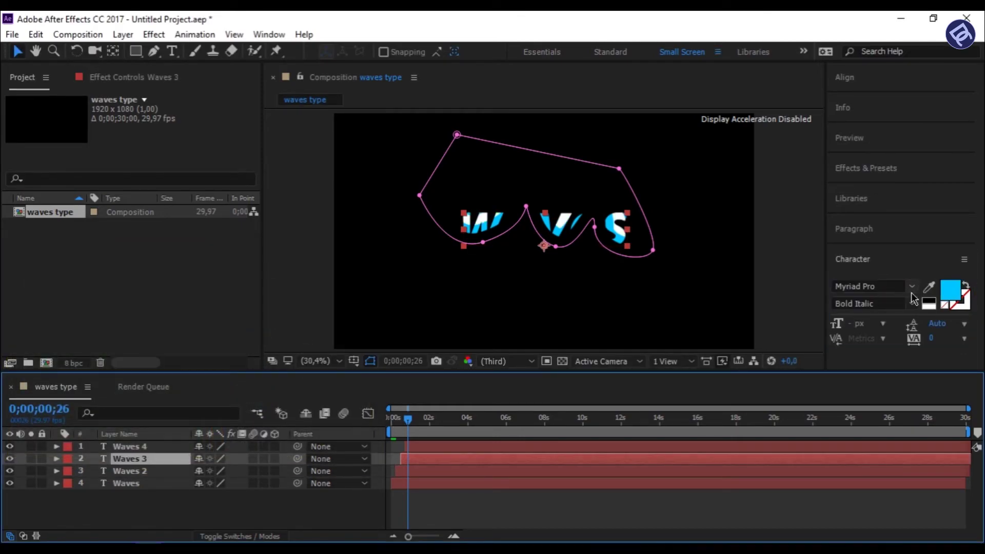
{"action": "left_click", "coordinate": [949, 290]}
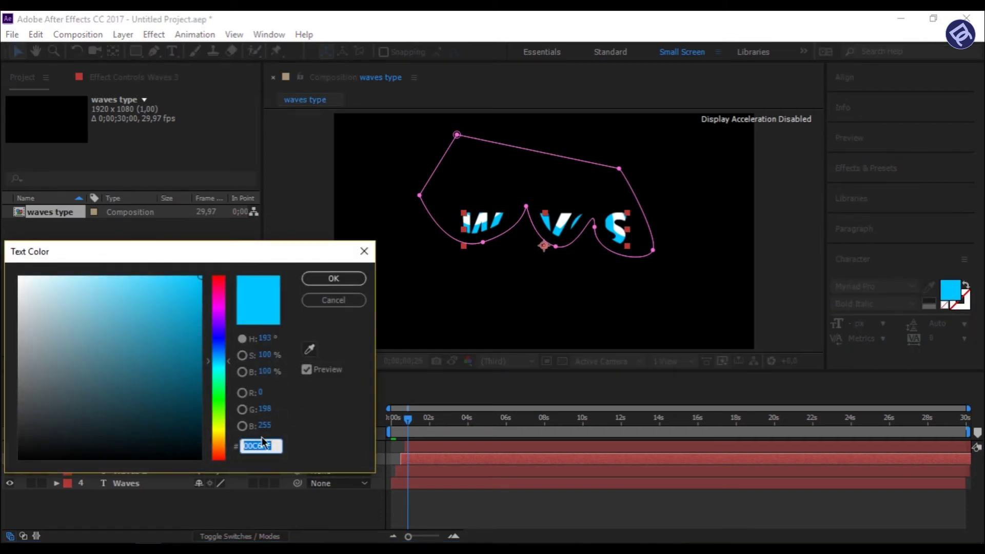
{"action": "left_click", "coordinate": [221, 423]}
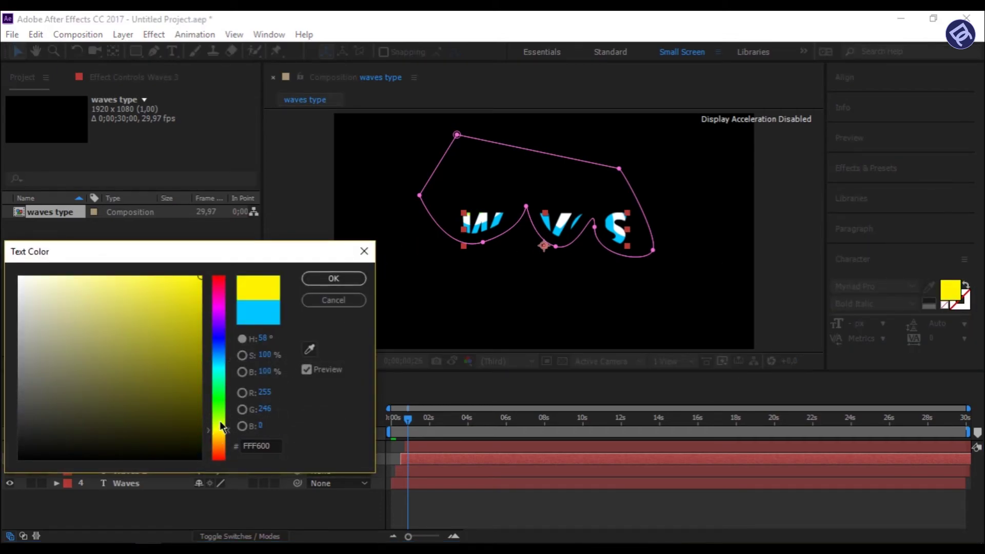
{"action": "left_click", "coordinate": [331, 278]}
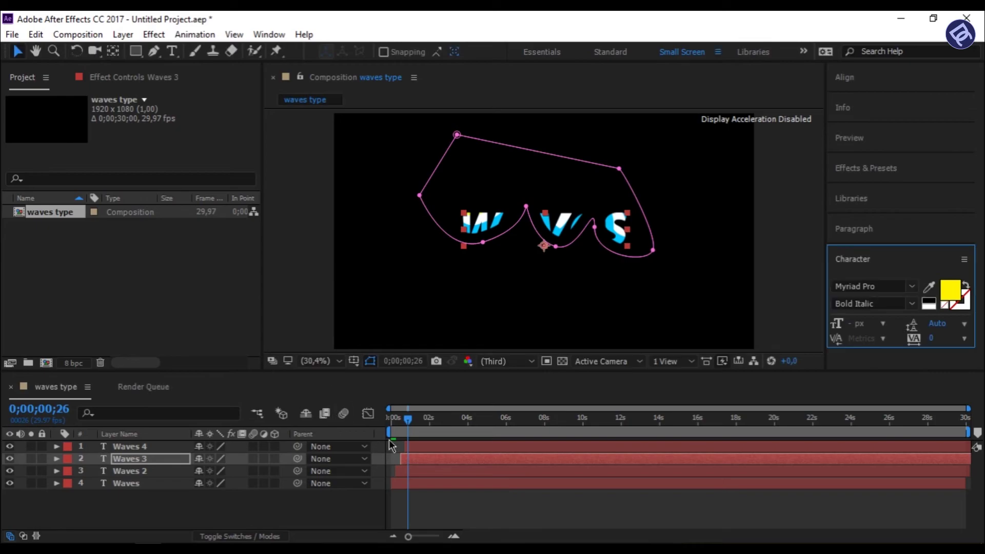
Keep the Waves 4 text fill colour at cyan blue (00C6FF)
{"action": "left_click", "coordinate": [420, 442]}
{"action": "left_click_drag", "start_coordinate": [405, 417], "coordinate": [411, 418]}
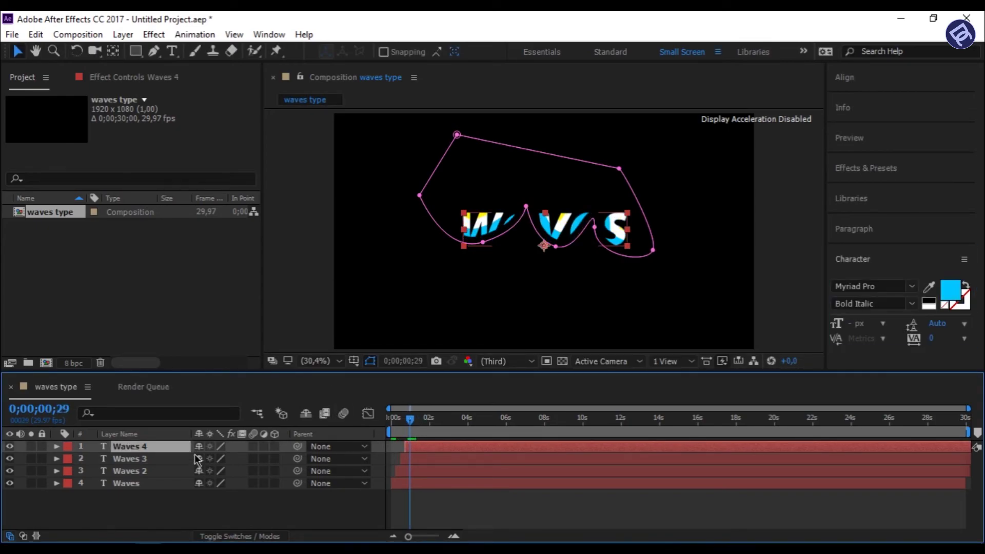
{"action": "left_click", "coordinate": [952, 290]}
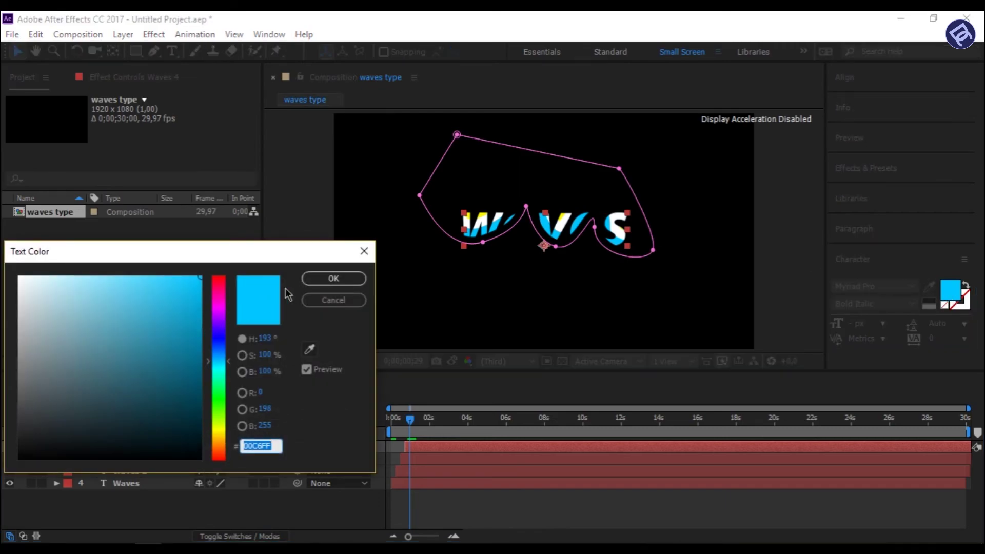
{"action": "left_click", "coordinate": [333, 278]}
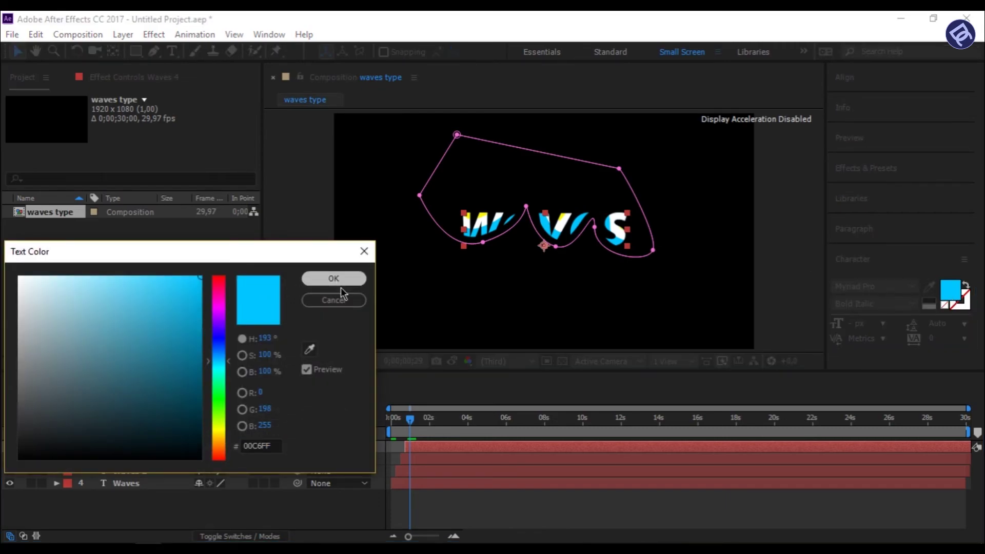
{"action": "left_click_drag", "start_coordinate": [410, 420], "coordinate": [387, 423]}
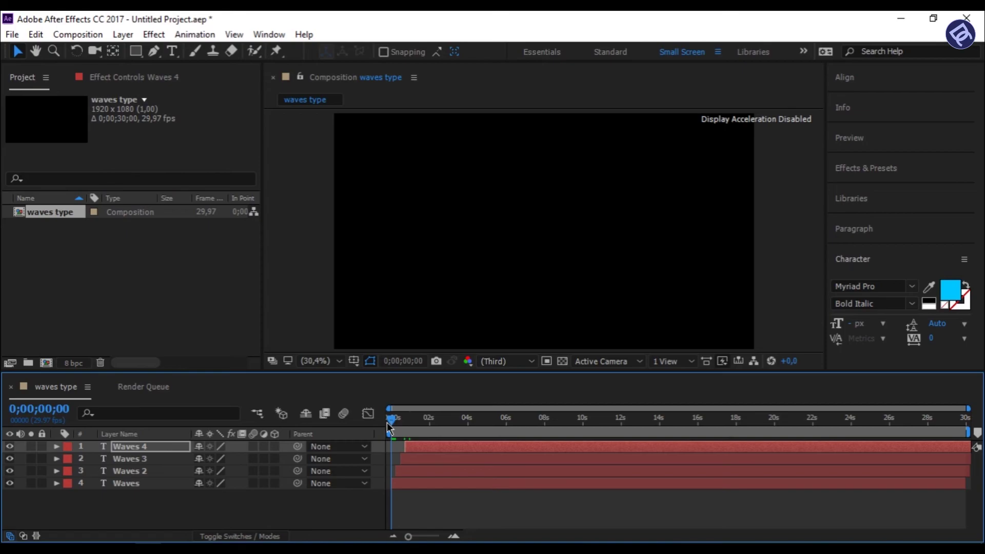
{"action": "key", "text": "space"}
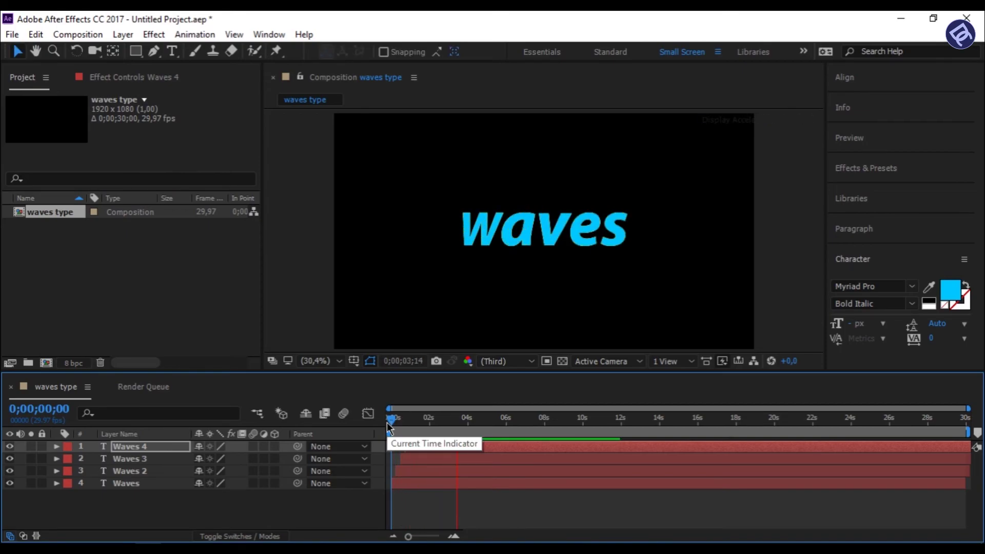
{"action": "key", "text": "space"}
{"action": "left_click", "coordinate": [387, 420]}
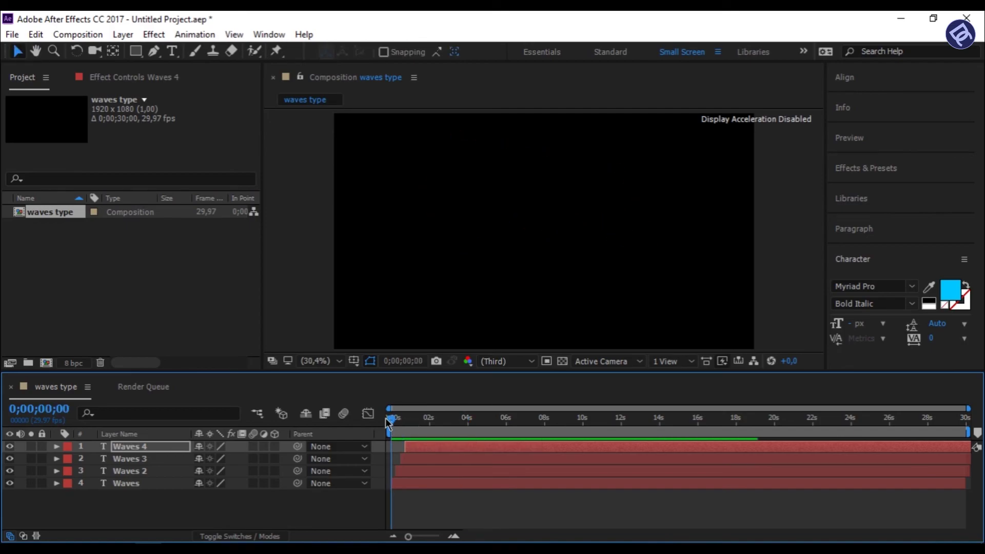
{"action": "key", "text": "space"}
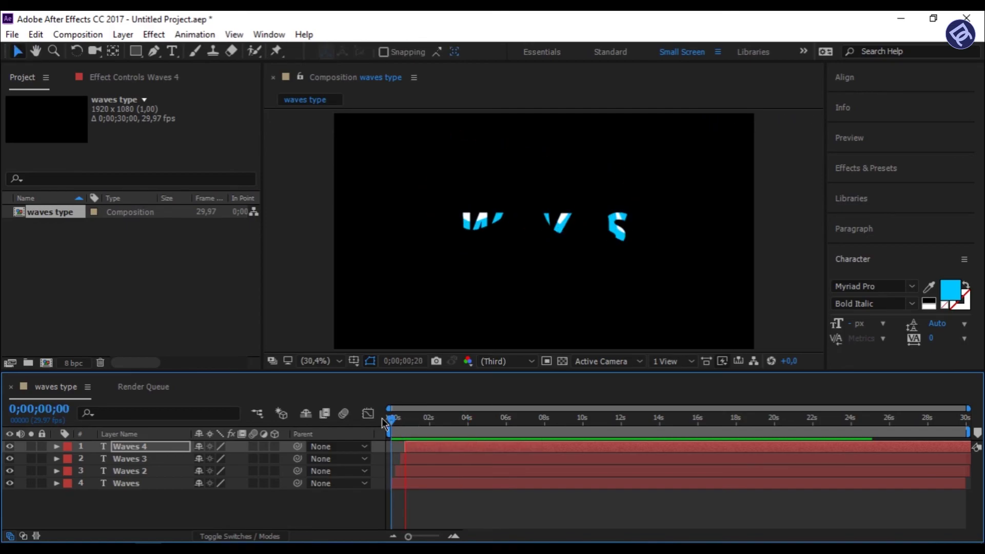
{"action": "key", "text": "space"}
{"action": "left_click", "coordinate": [320, 283]}
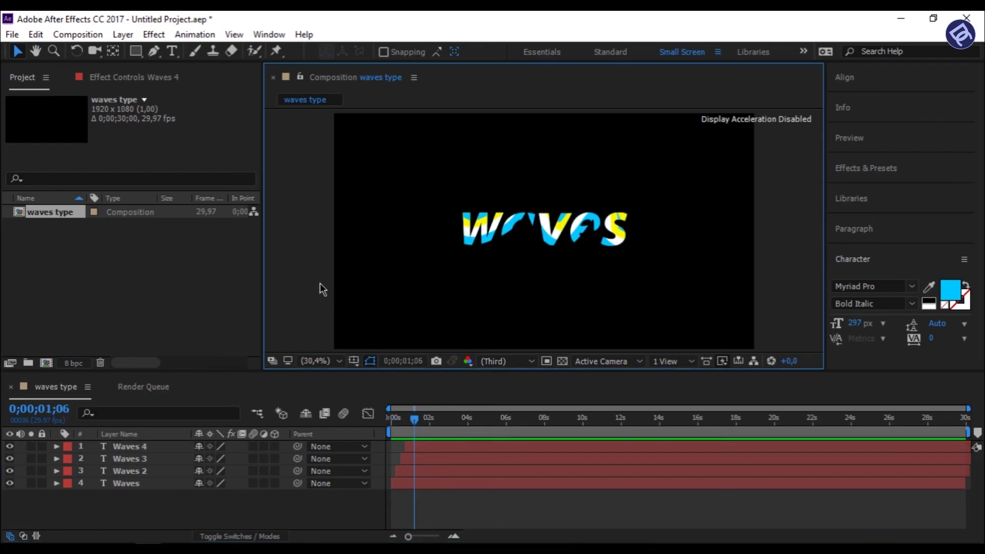